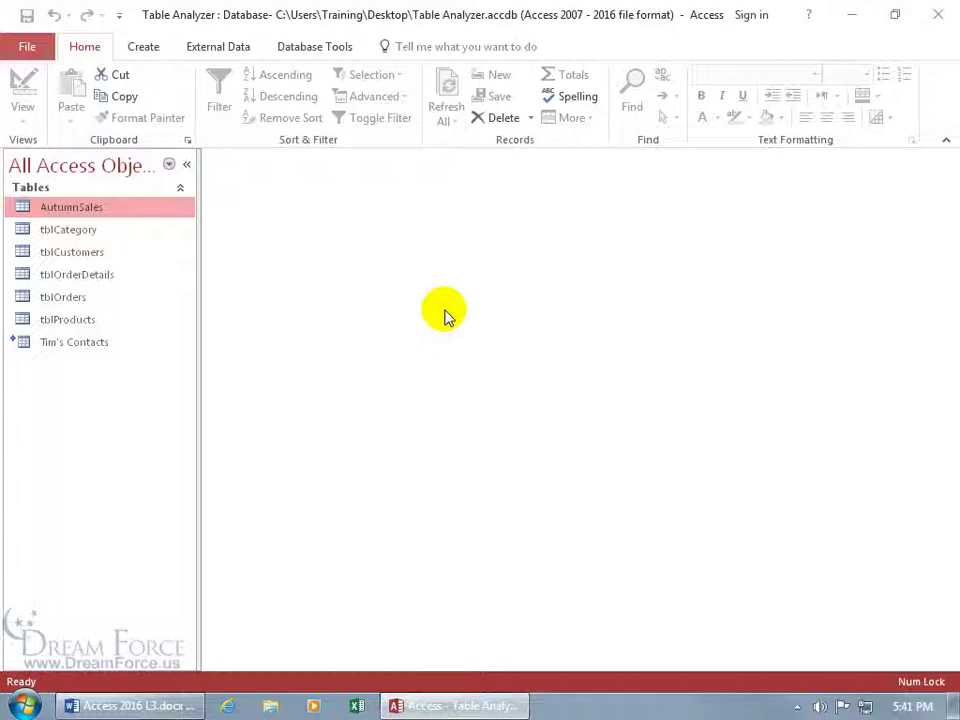
Step: Open the database properties and examine the general information, summary, statistics and document contents
left_click(28, 47)
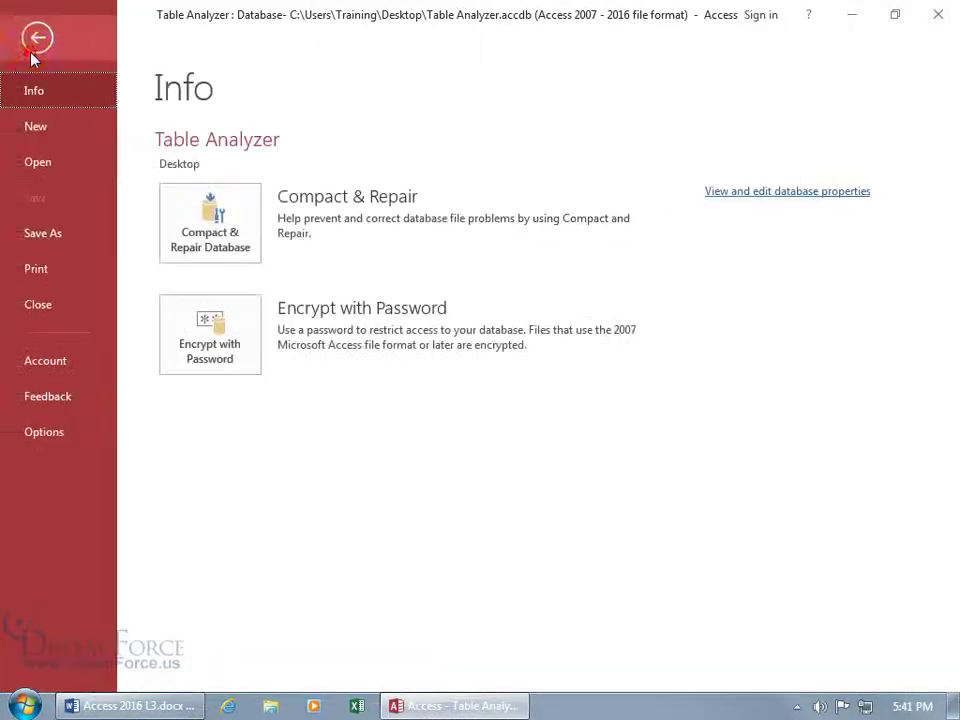
left_click(60, 100)
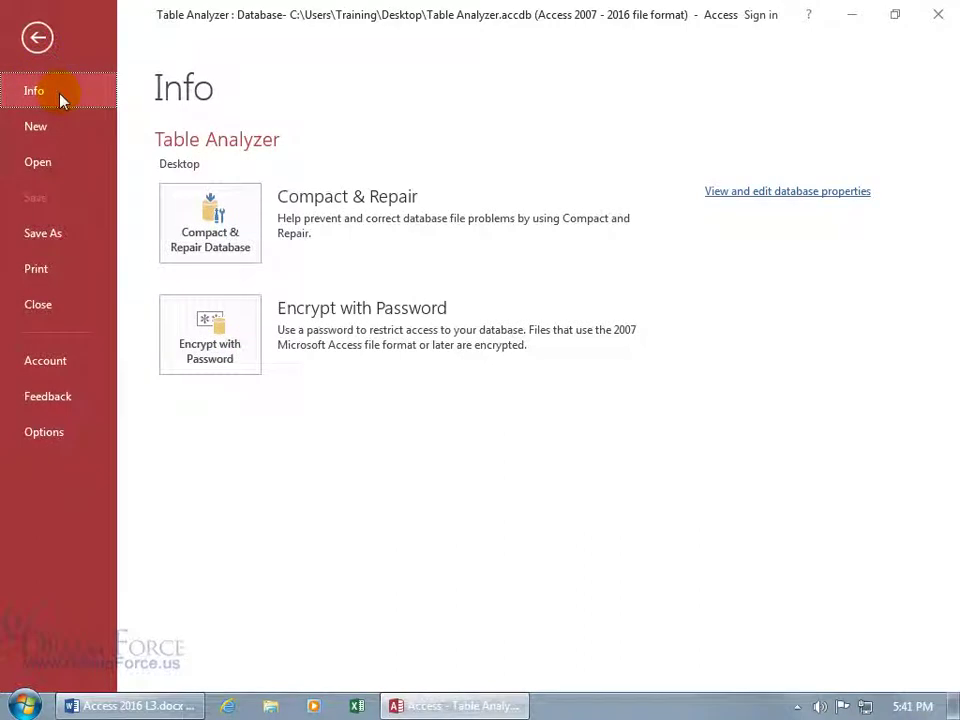
left_click(733, 193)
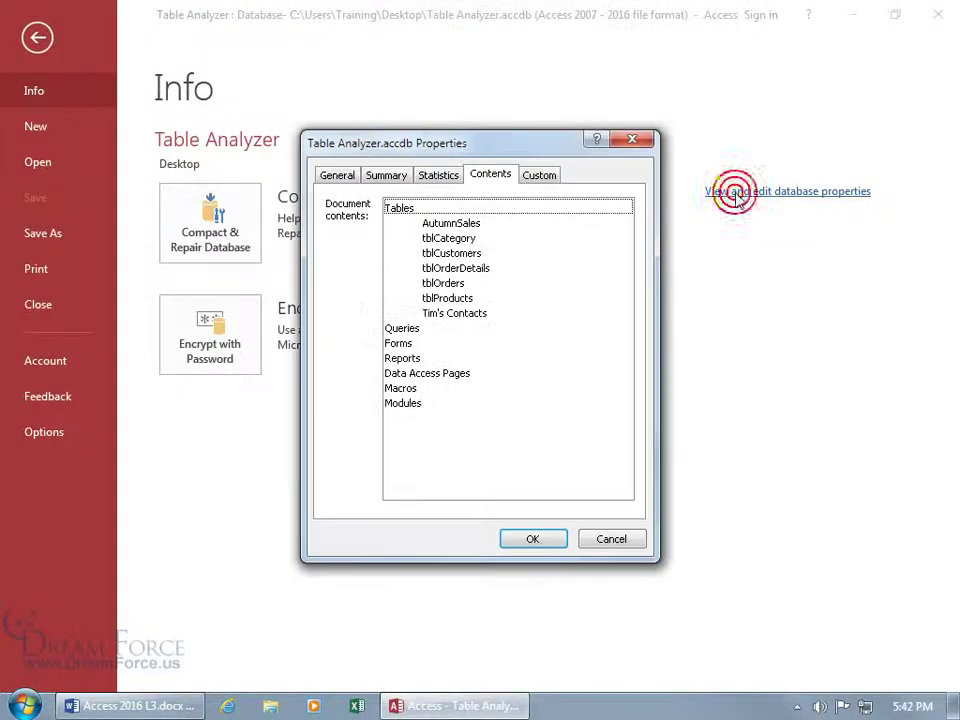
left_click(334, 177)
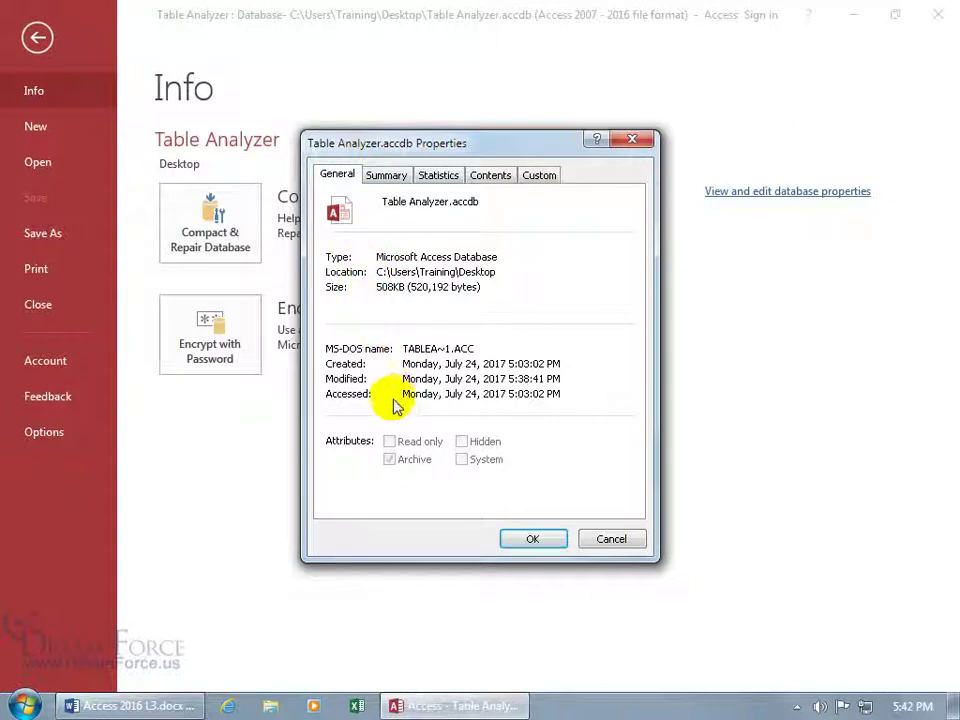
left_click(390, 178)
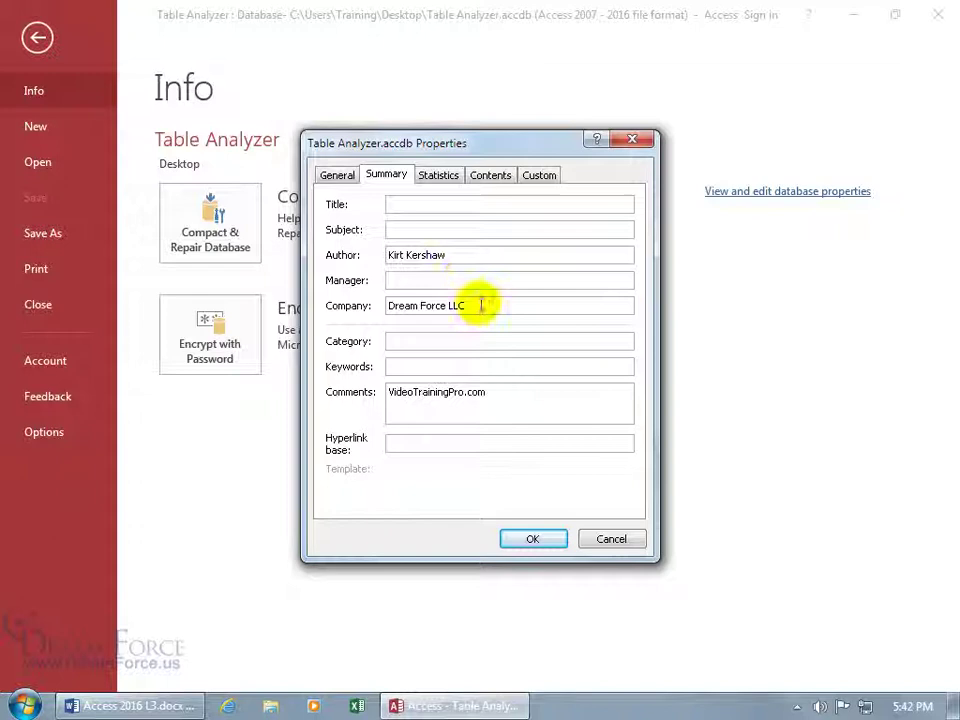
left_click(444, 176)
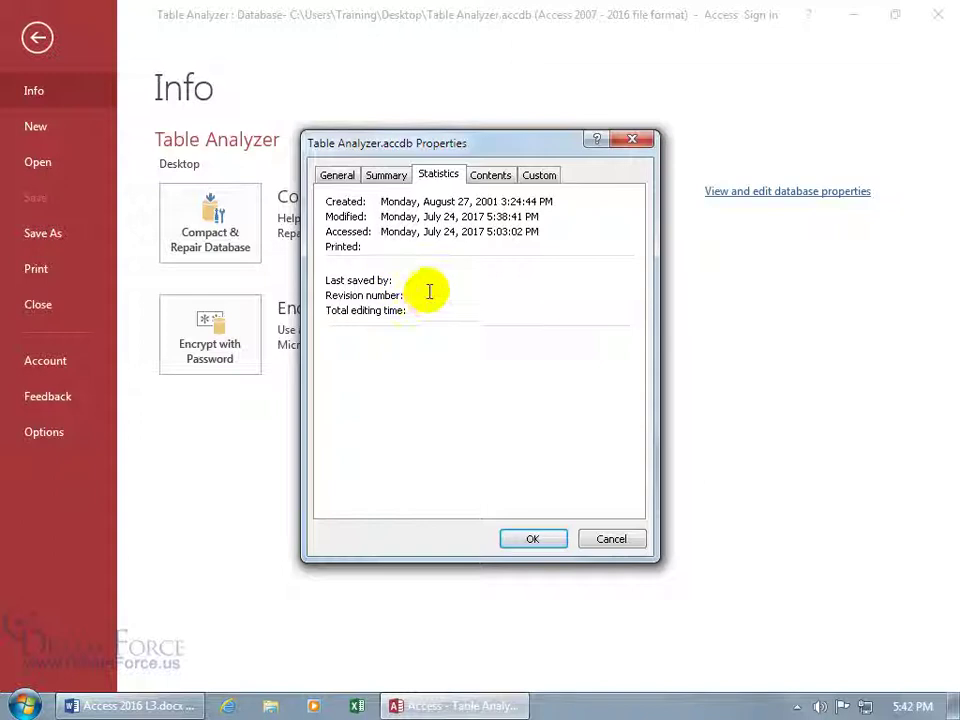
left_click(491, 176)
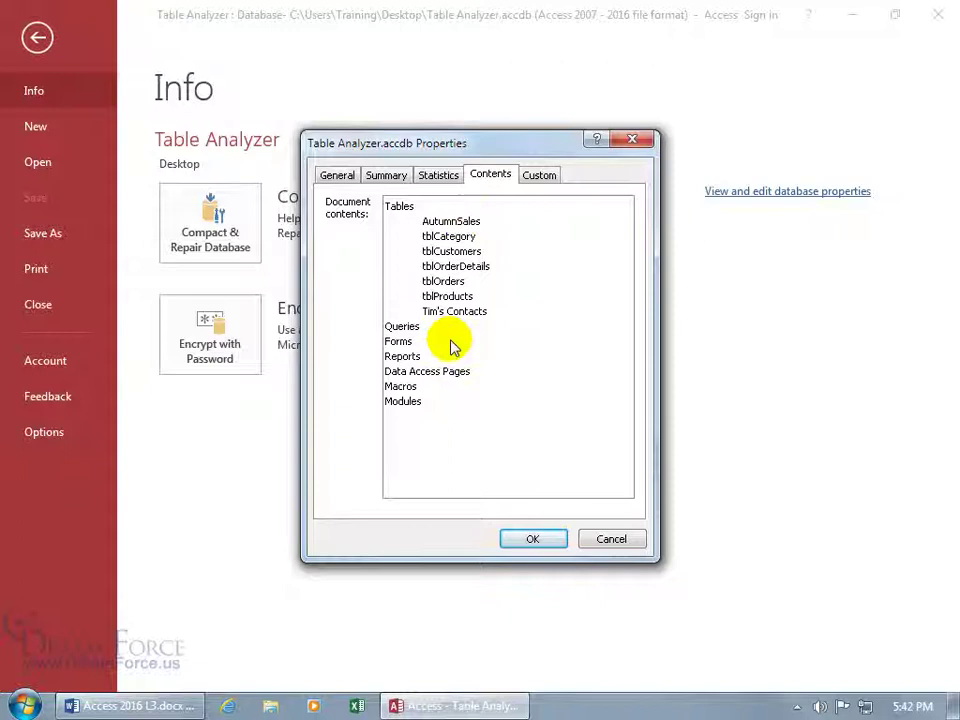
Step: Add a custom text property "Checked by" with the checker's first name as its value to the database properties
left_click(538, 180)
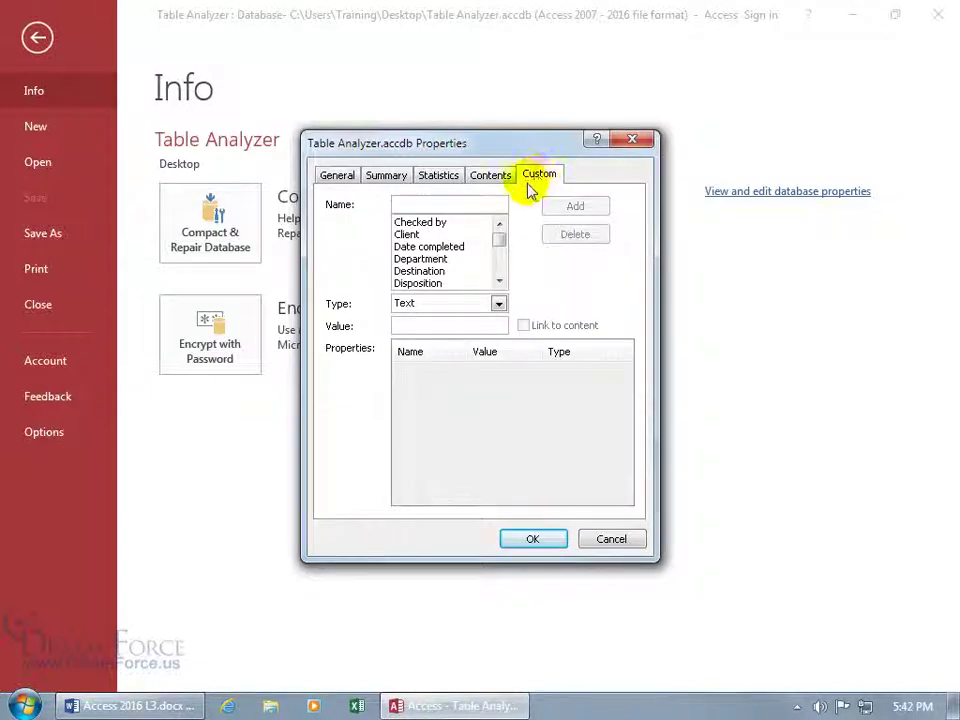
left_click(432, 222)
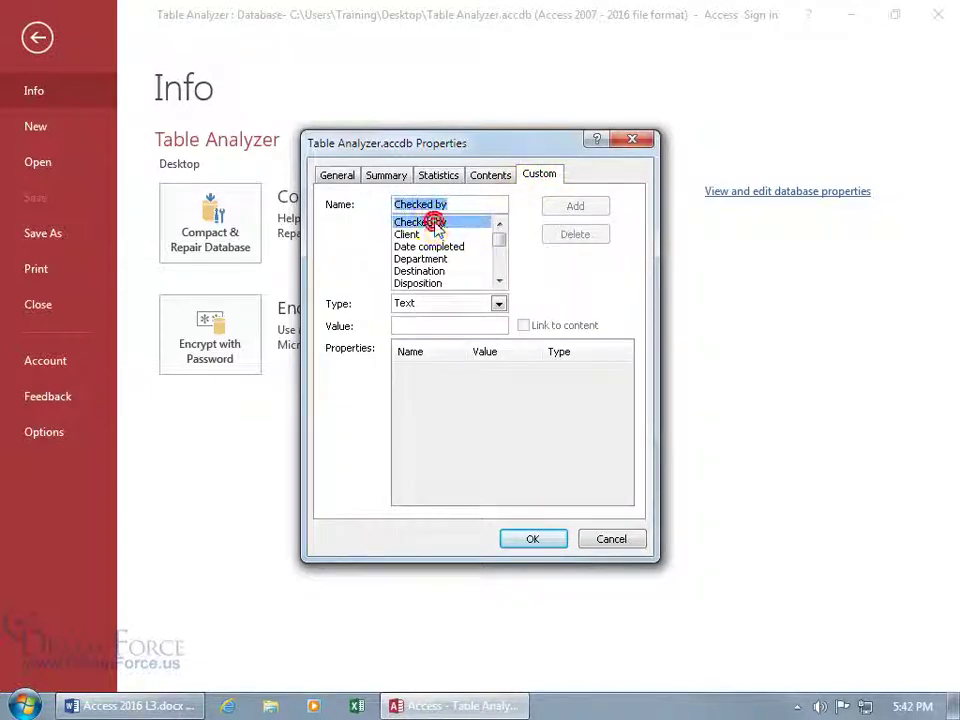
left_click(431, 324)
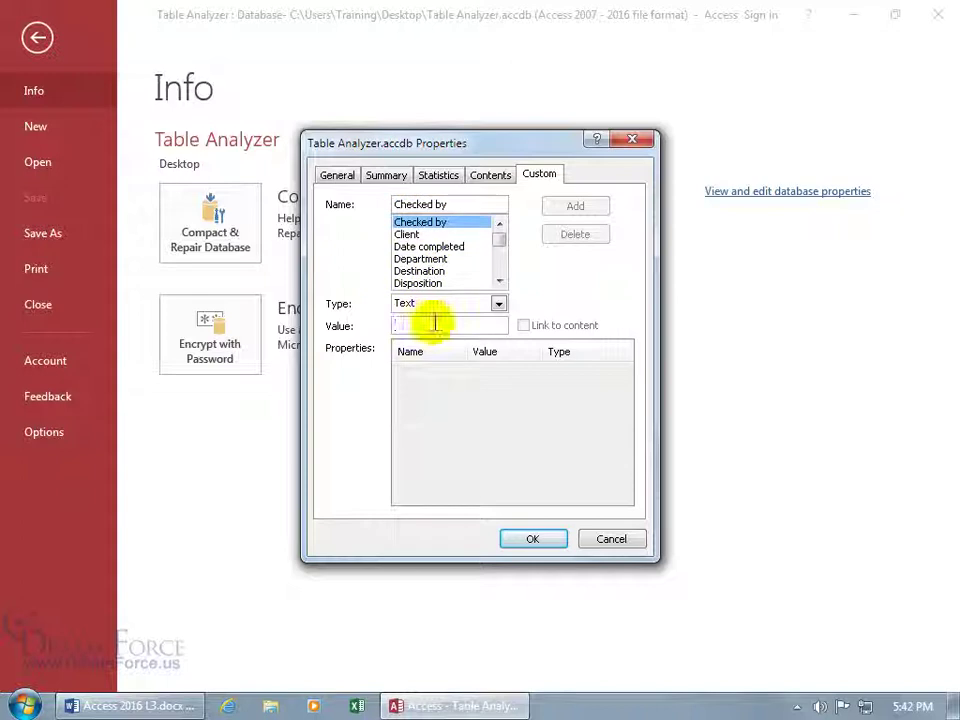
type("Kirt")
left_click(574, 205)
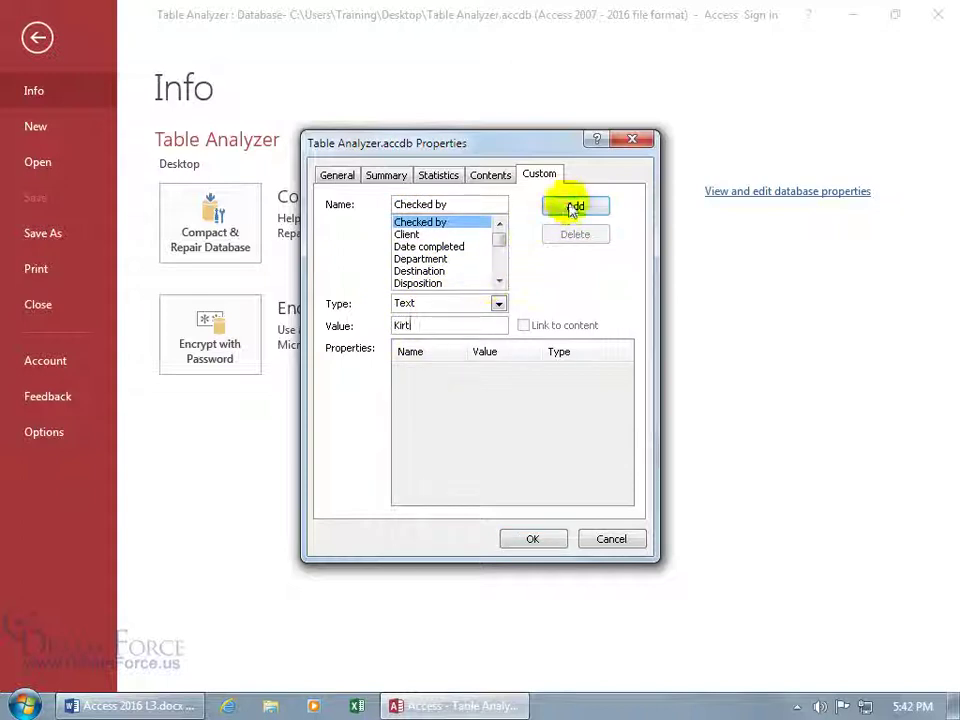
left_click(542, 540)
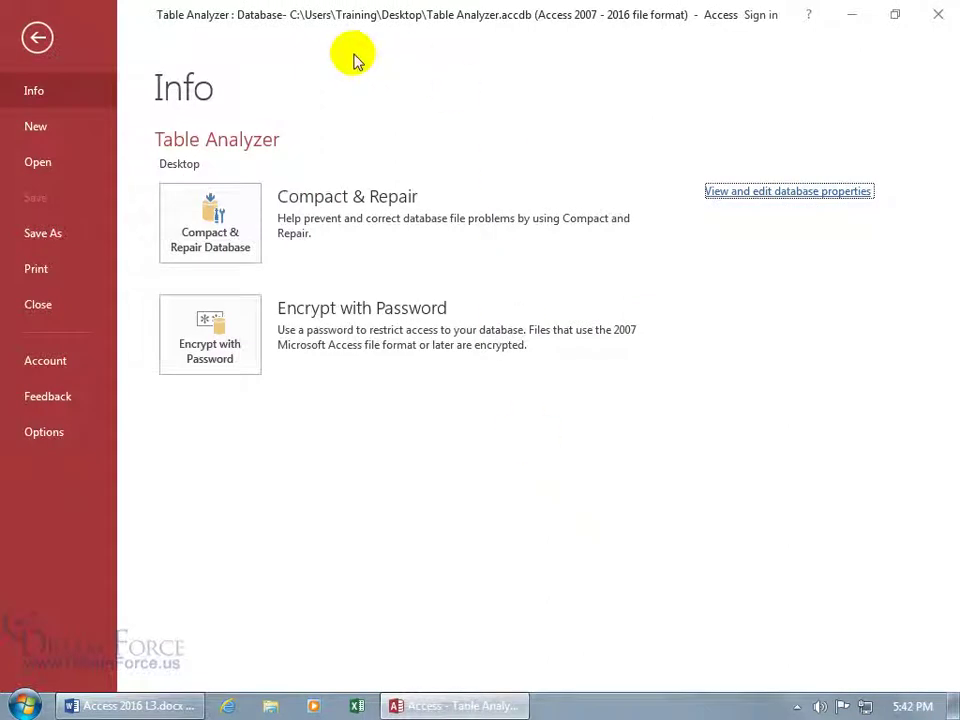
Step: Close the database and examine the general, security, details and previous-version properties of the Table Analyzer.accdb file on the desktop
left_click(936, 16)
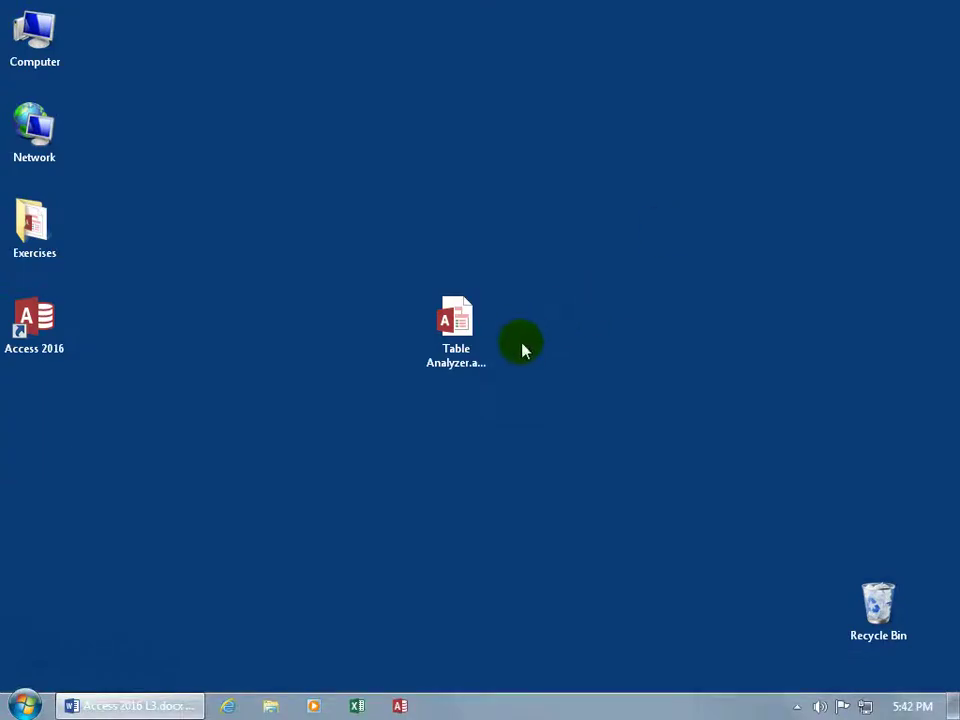
left_click(464, 339)
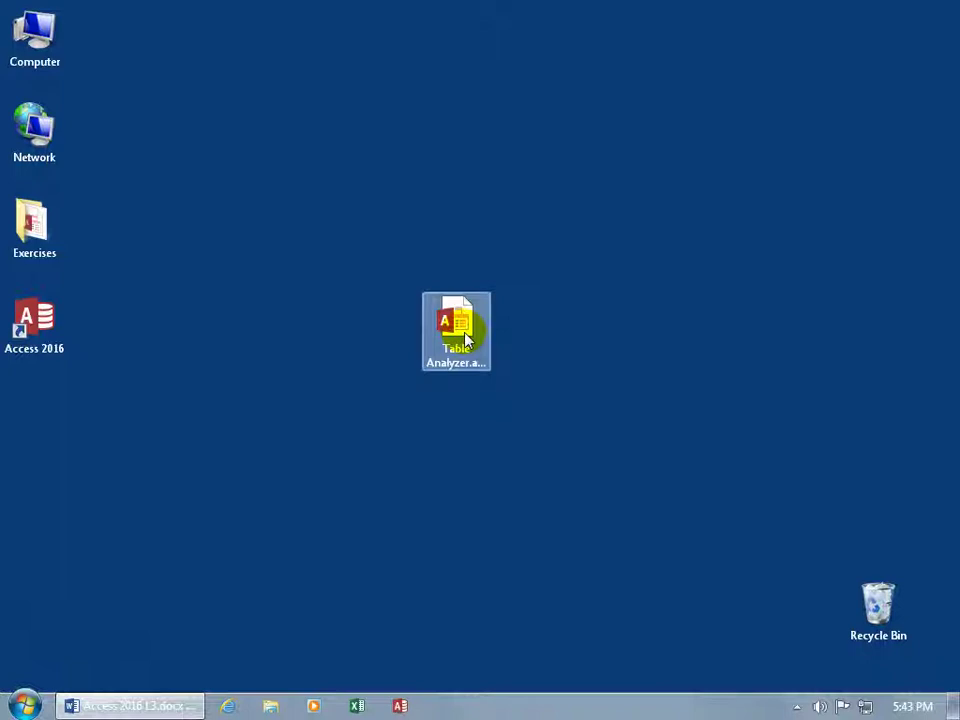
left_click(453, 326)
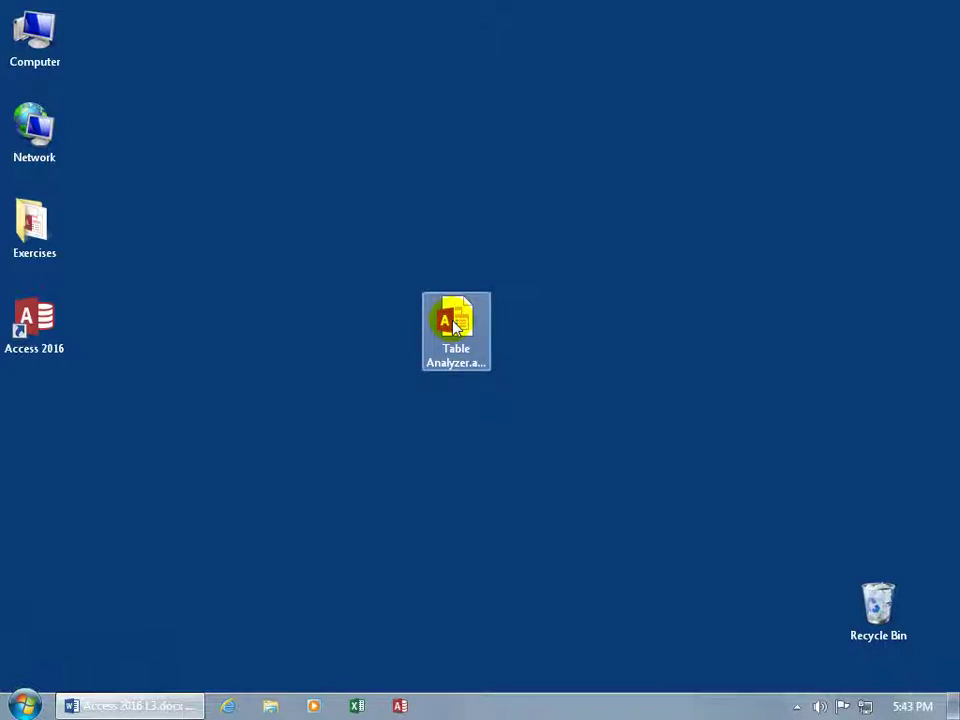
right_click(453, 323)
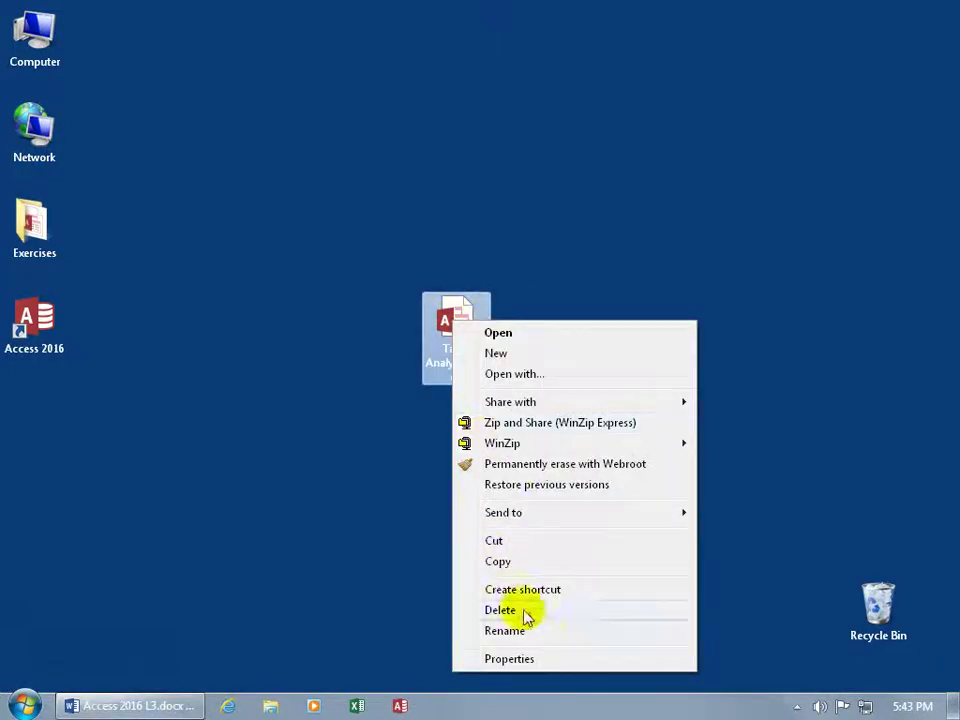
left_click(524, 658)
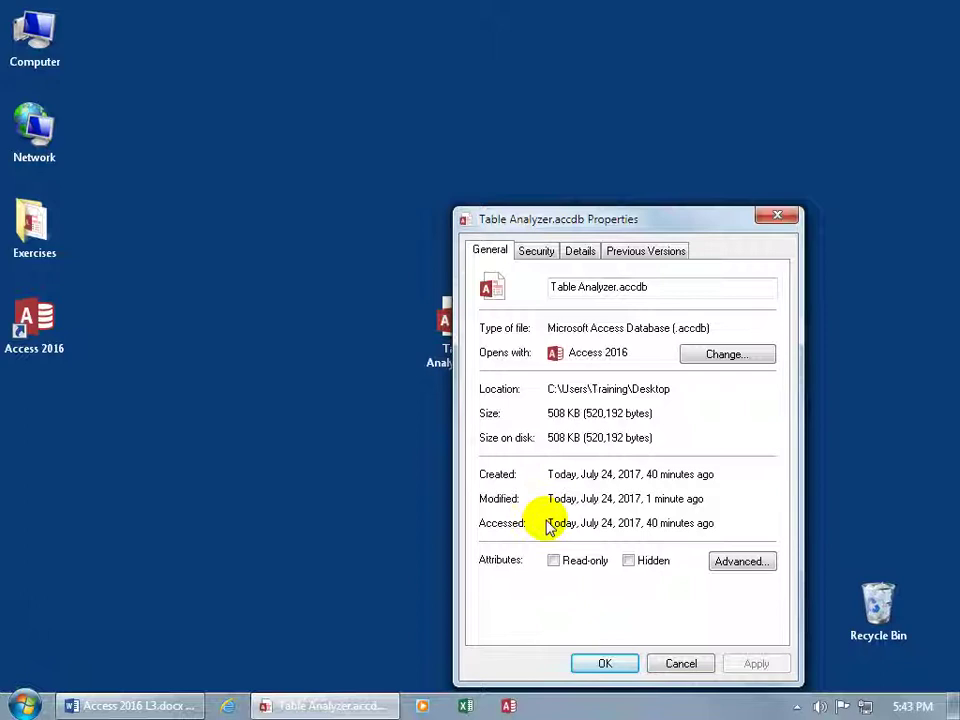
left_click(541, 253)
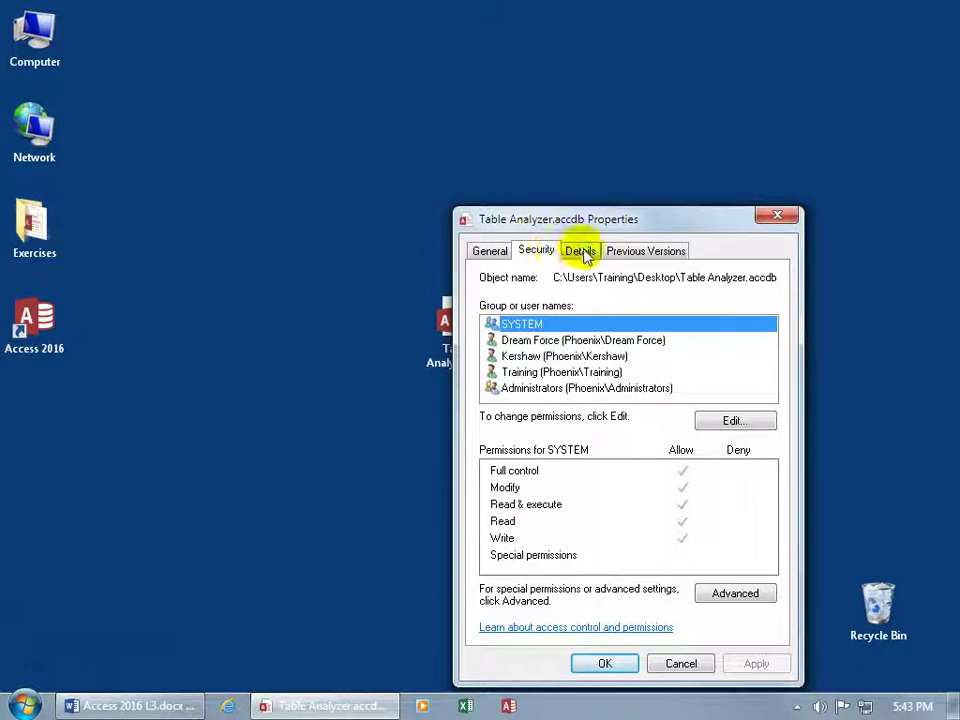
left_click(581, 252)
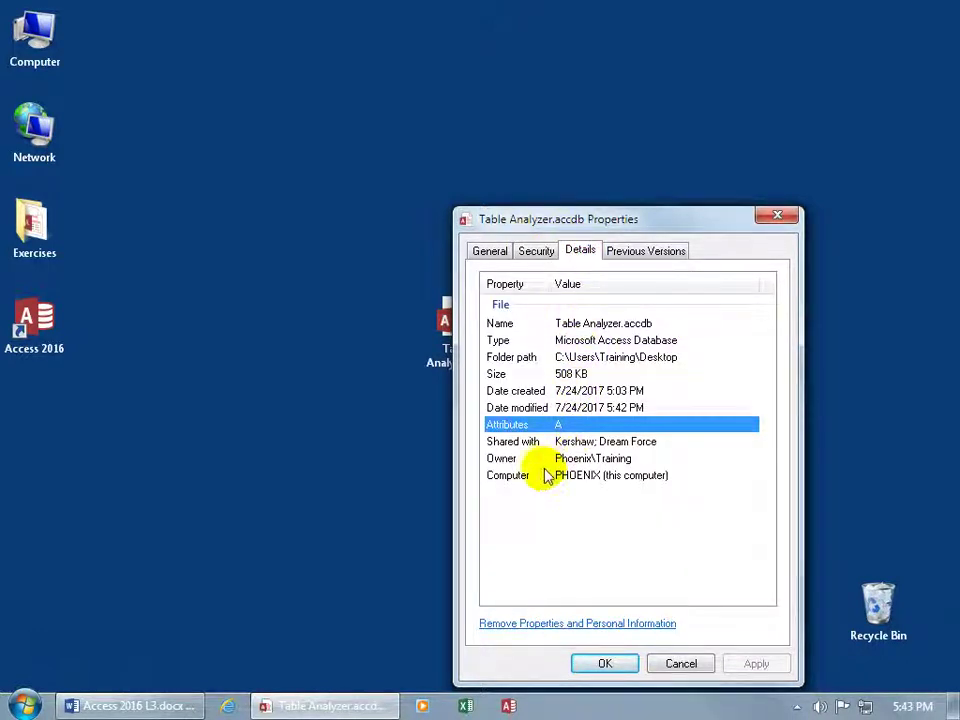
left_click(641, 258)
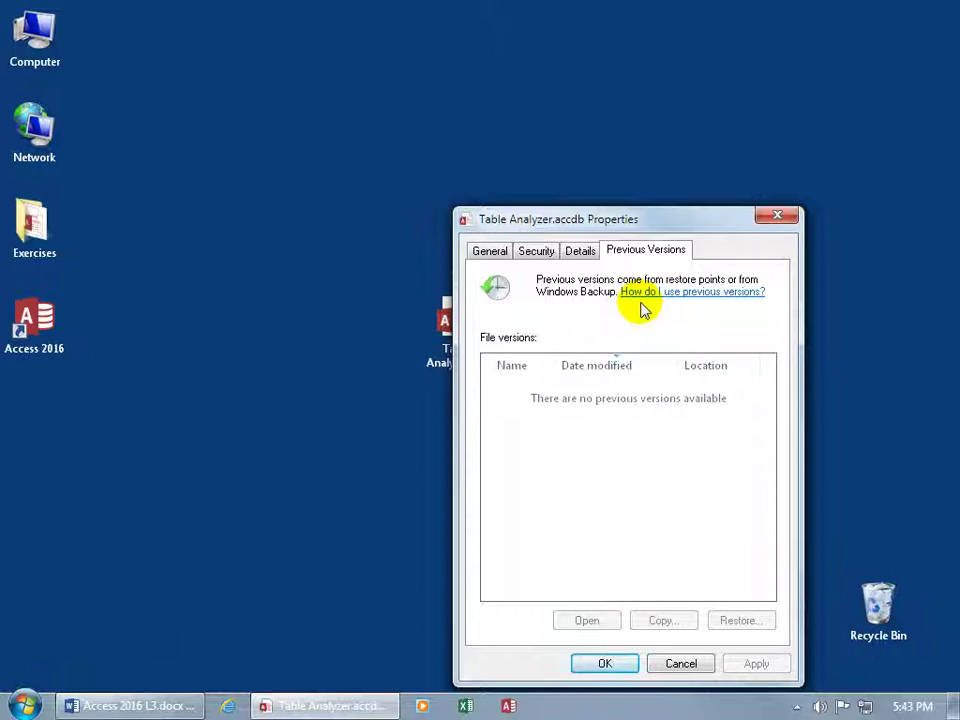
Step: Examine both options for removing properties and personal information from Table Analyzer.accdb, and leave the file properties without applying either
left_click(588, 255)
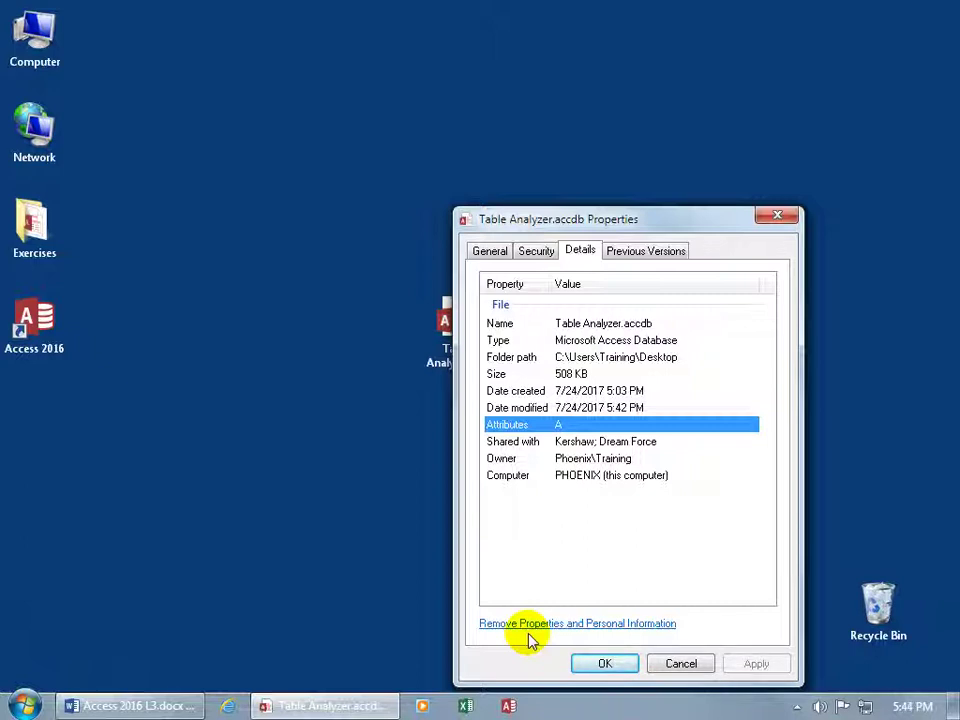
left_click(570, 628)
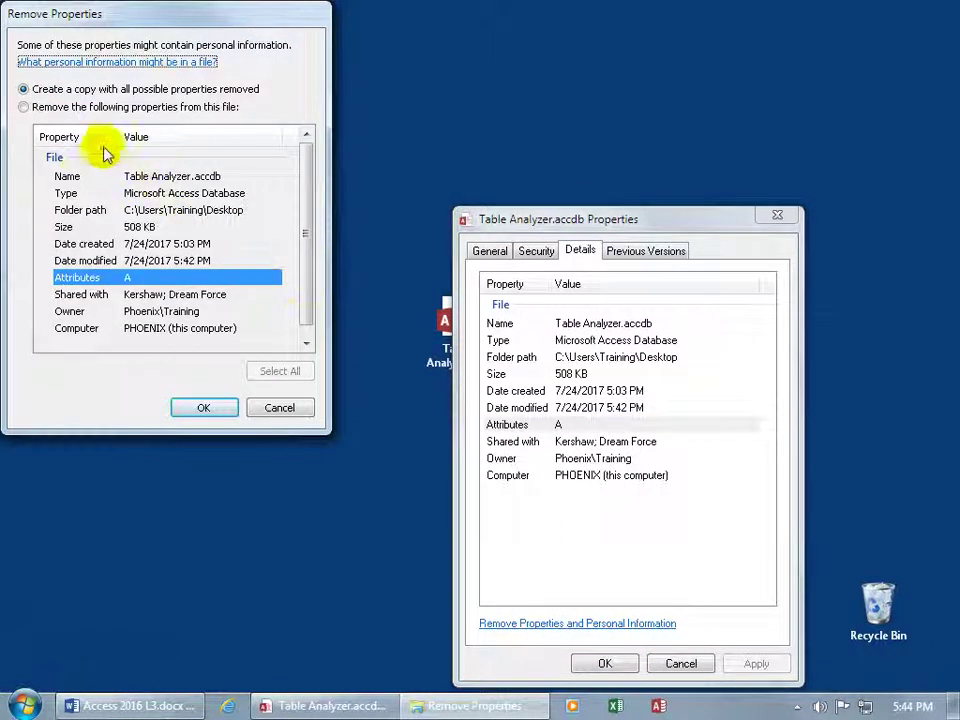
left_click(24, 106)
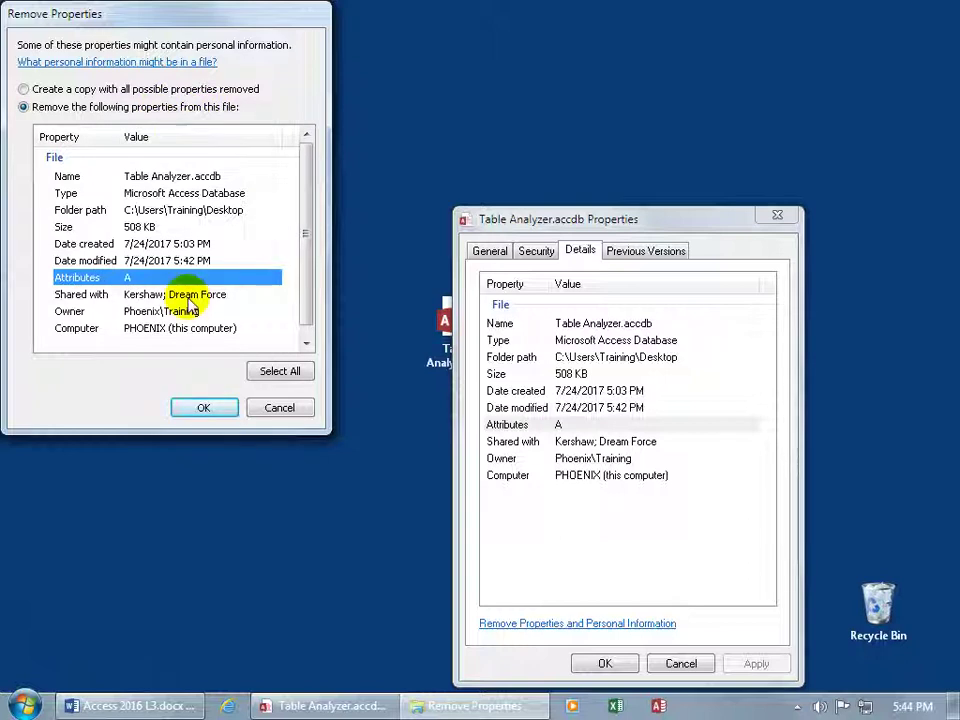
left_click(275, 377)
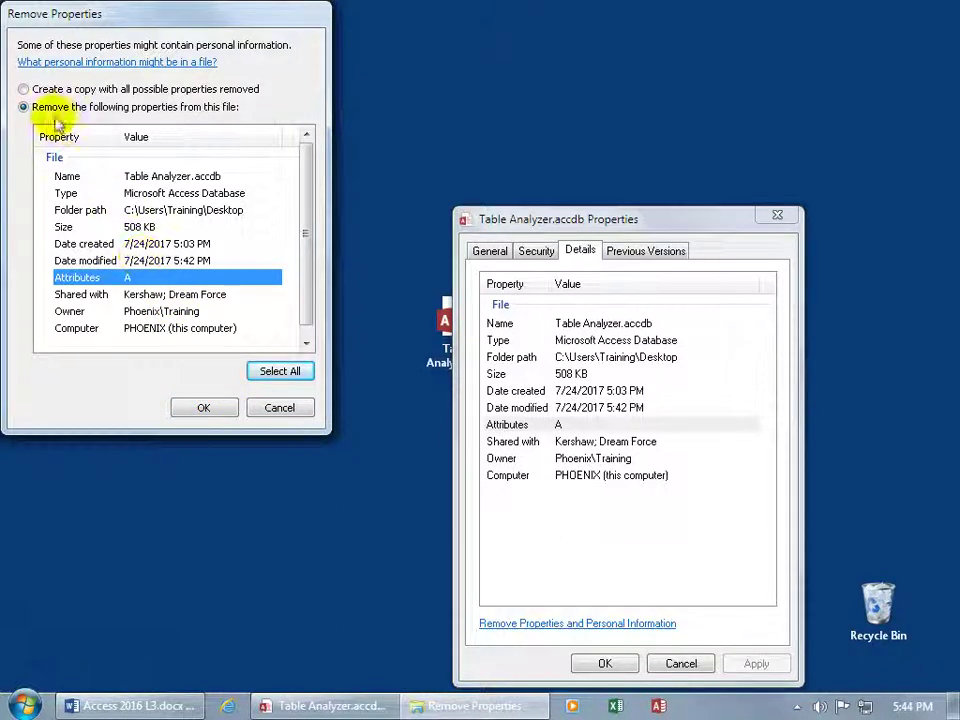
left_click(24, 89)
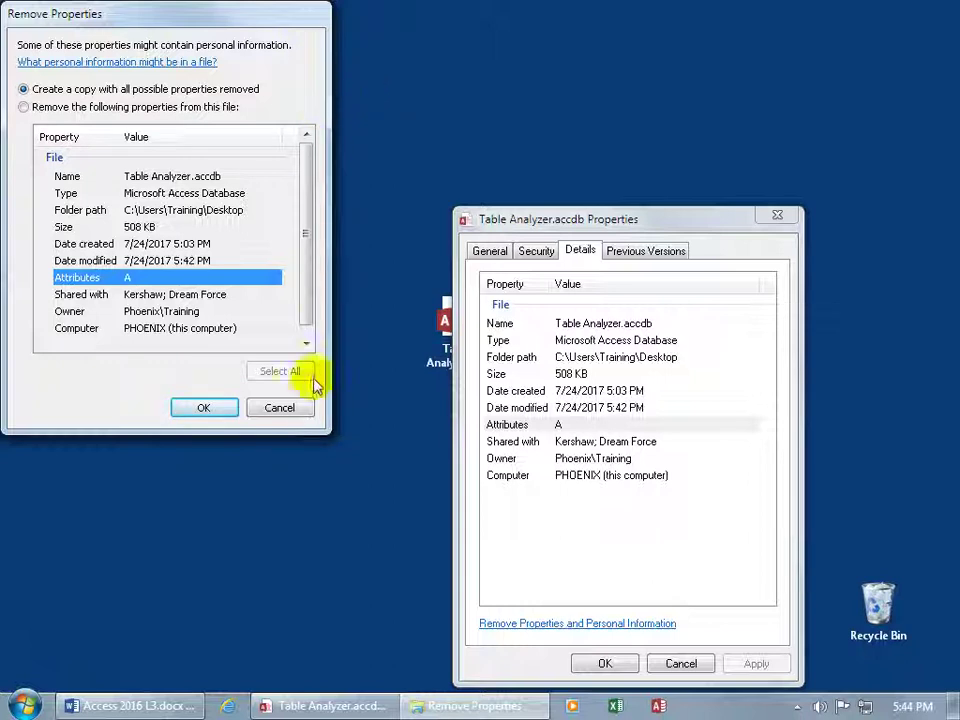
left_click(291, 409)
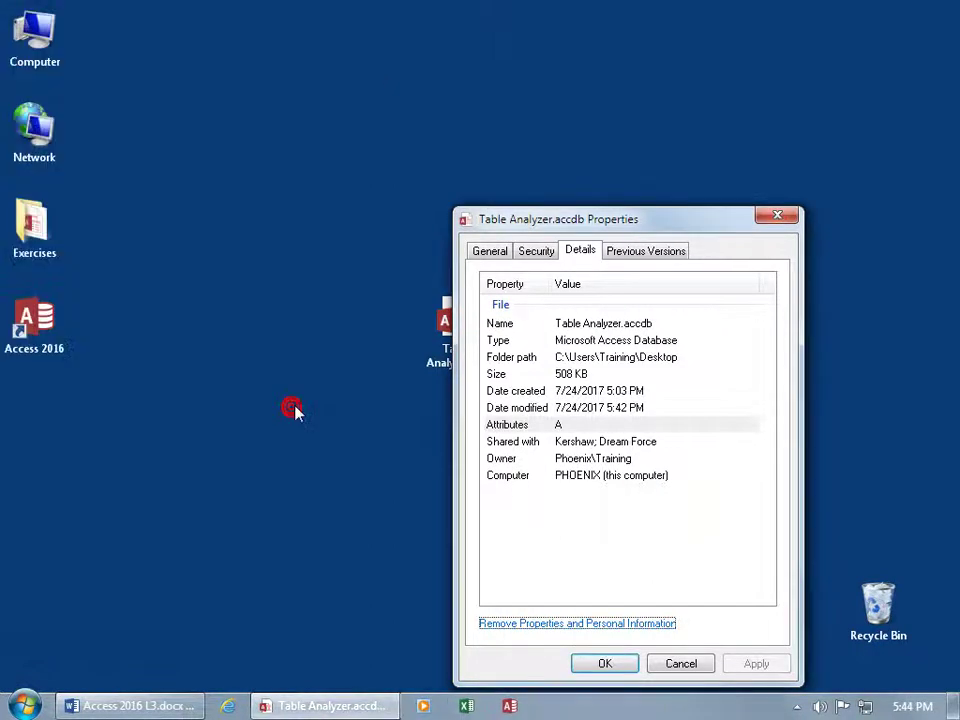
left_click(779, 217)
Step: Reopen the Table Analyzer database from the desktop and check its custom database properties
double_click(468, 326)
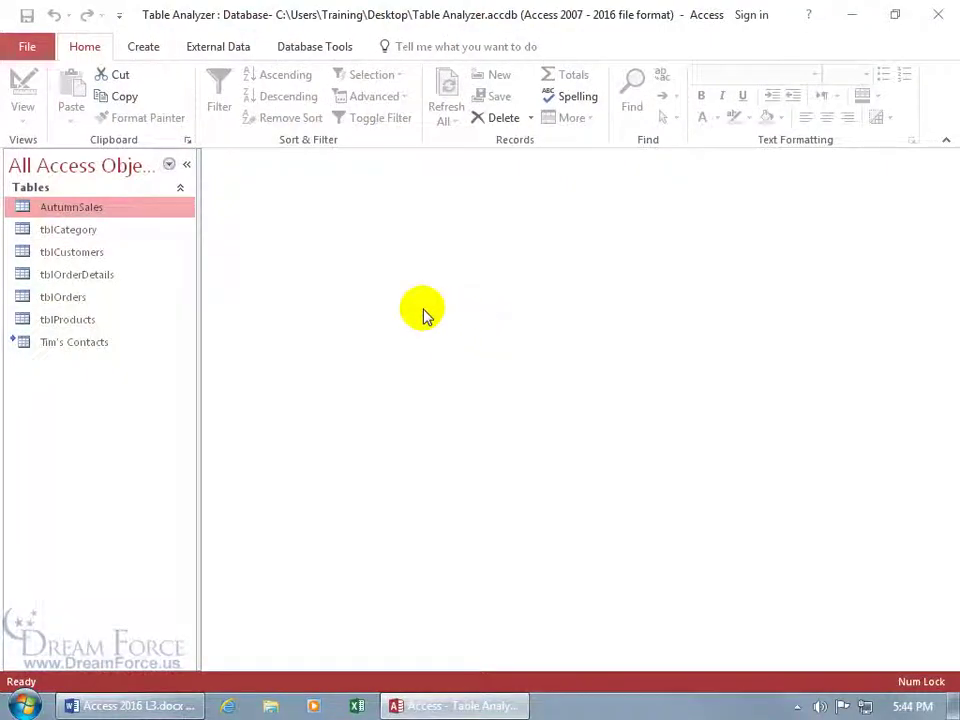
left_click(29, 47)
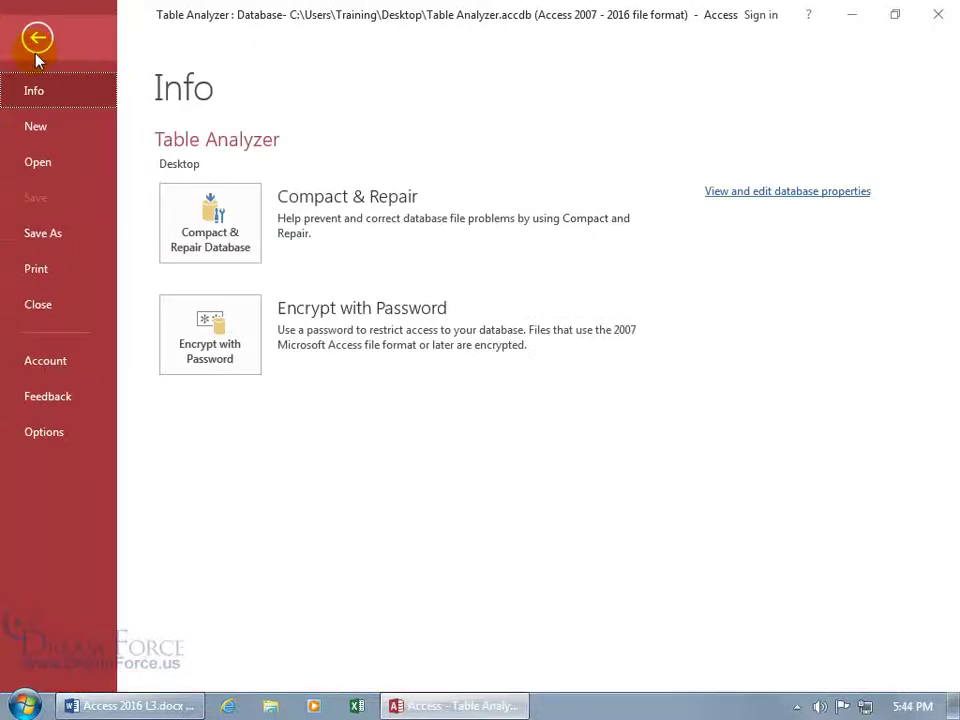
left_click(740, 193)
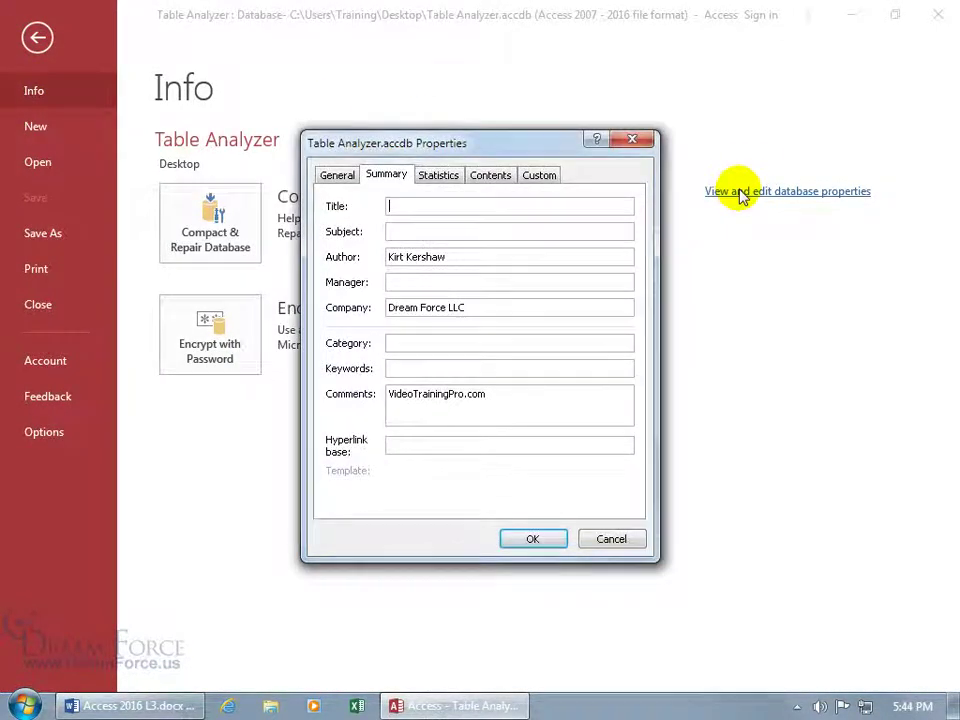
left_click(545, 176)
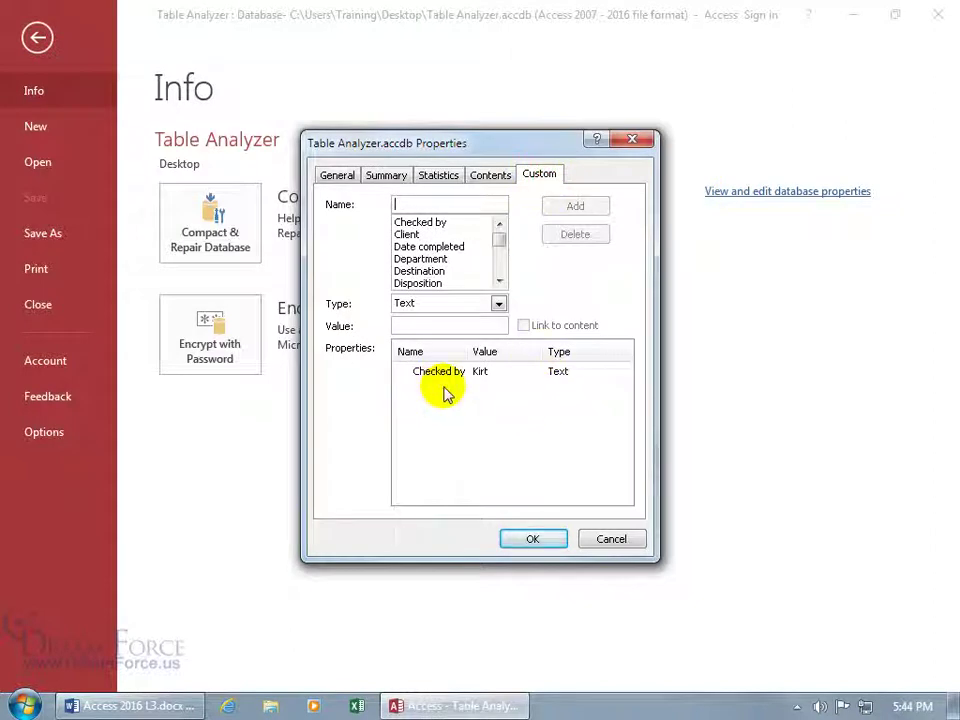
left_click(533, 539)
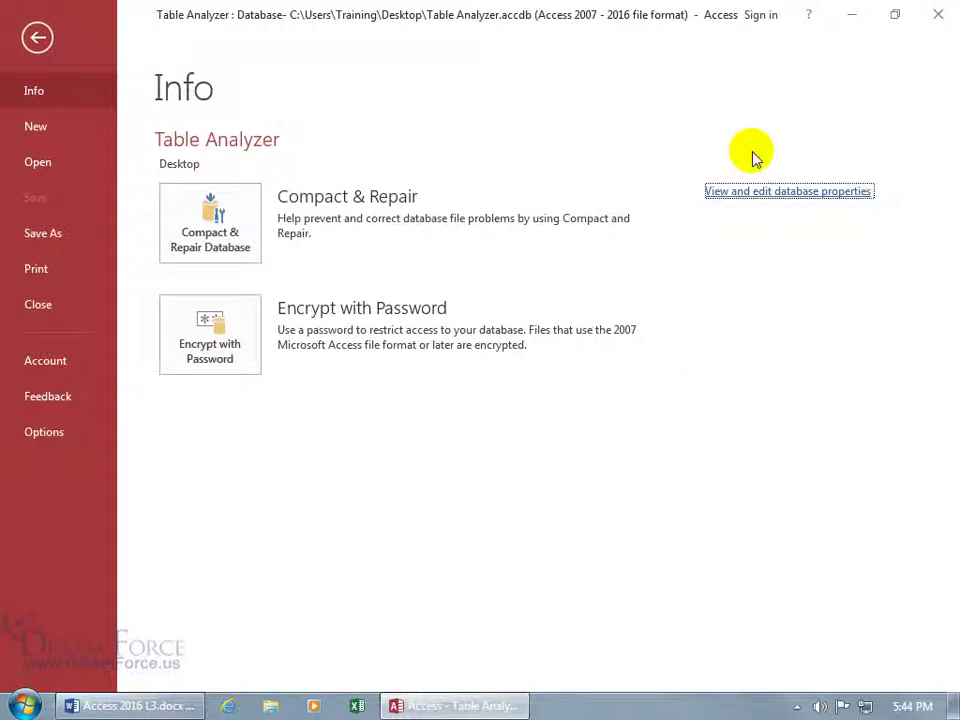
Step: Delete the custom "Checked by" property from the database properties
left_click(758, 192)
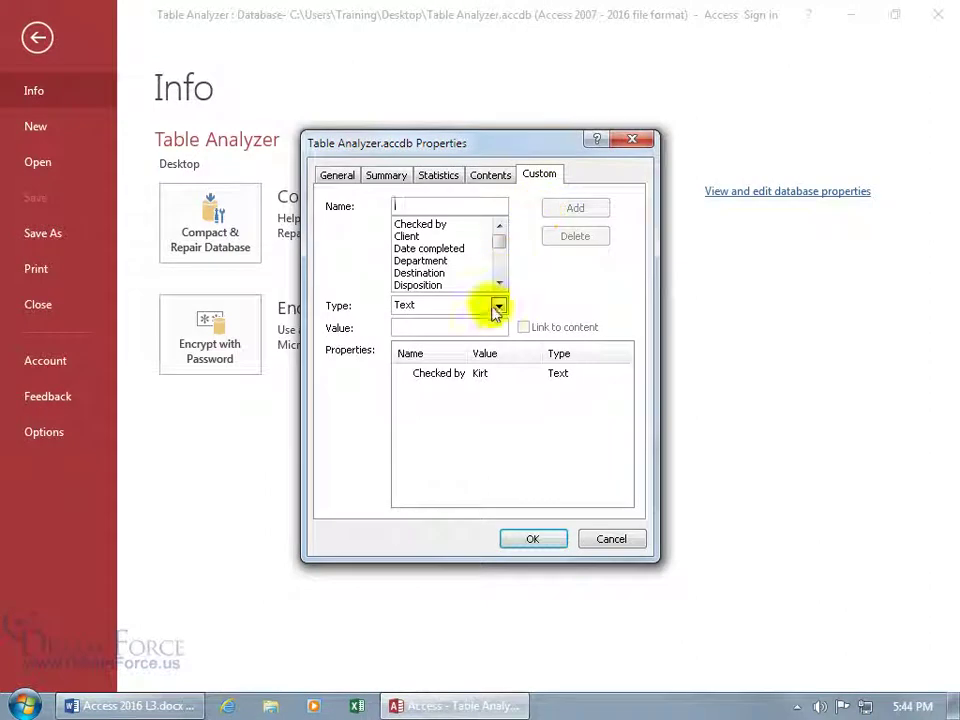
left_click(441, 378)
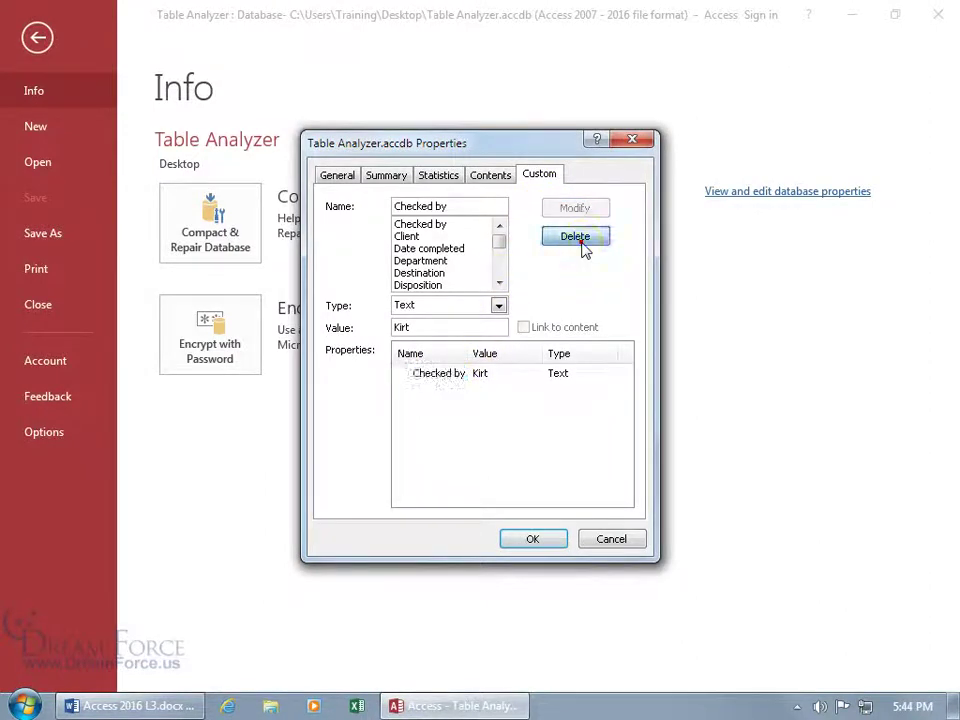